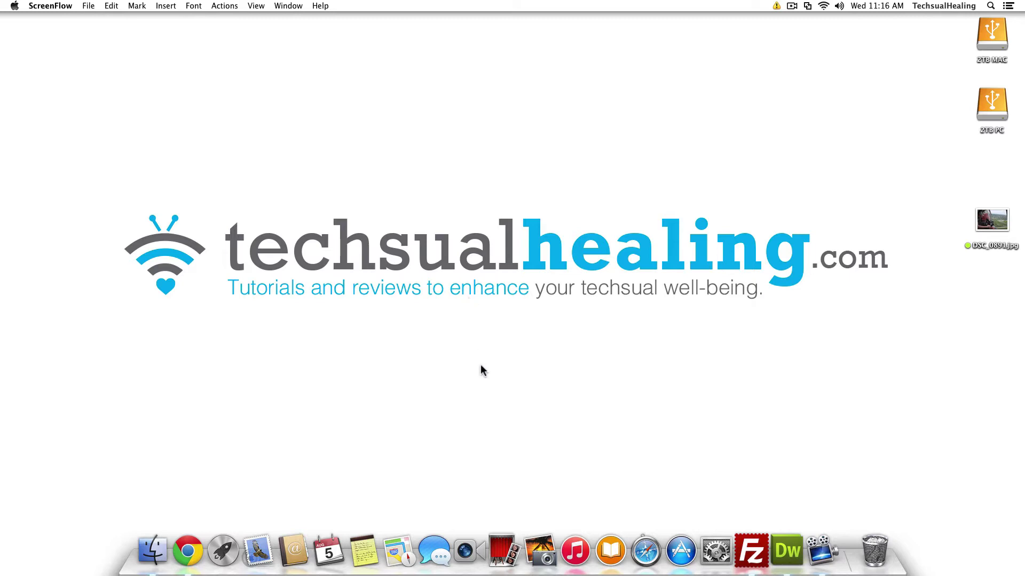
Bring FileZilla forward, showing the remote /webspace/httpdocs WordPress file listing
left_click(747, 555)
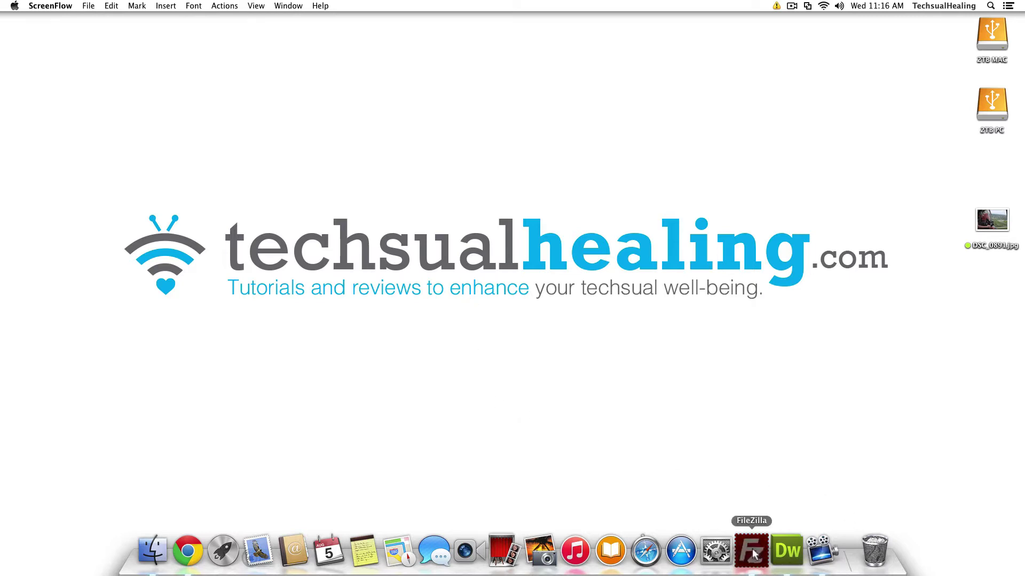
Save Media Settings with 'Organize my uploads into month- and year-based folders' unchecked
left_click(184, 555)
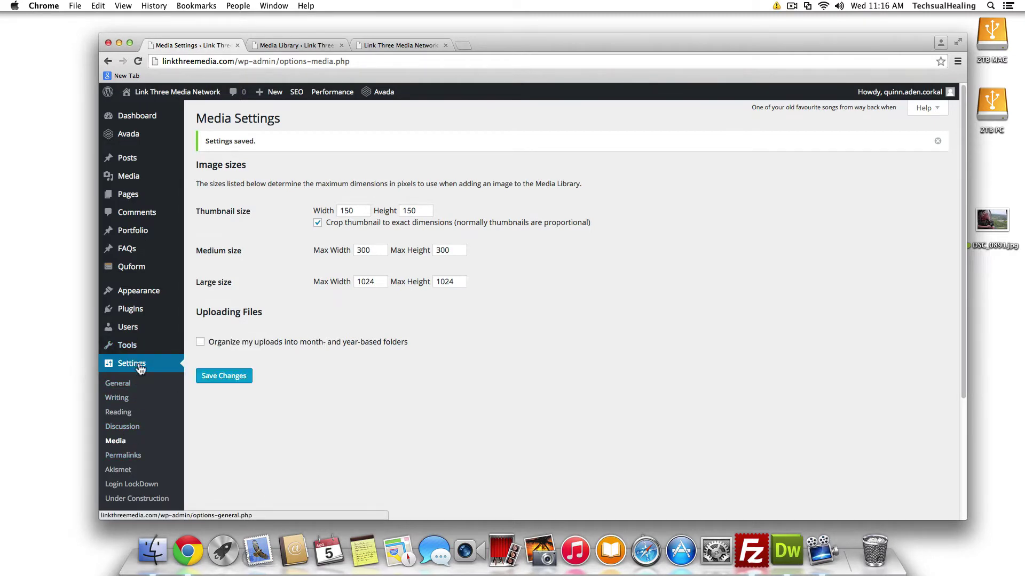
left_click(117, 443)
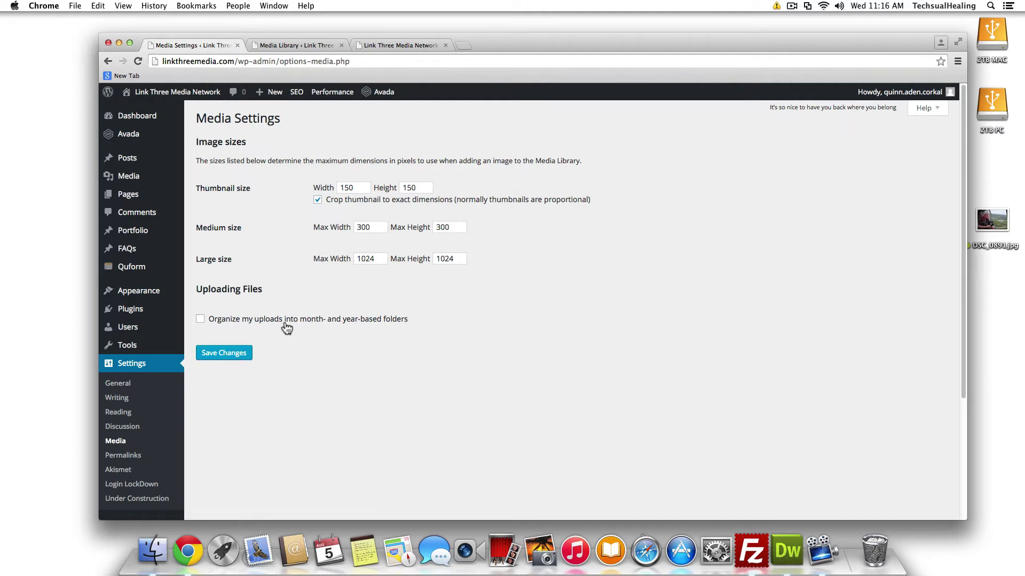
scroll(870, 256, "down", 5)
scroll(843, 270, "up", 5)
scroll(288, 299, "down", 3)
scroll(245, 291, "up", 3)
left_click(224, 354)
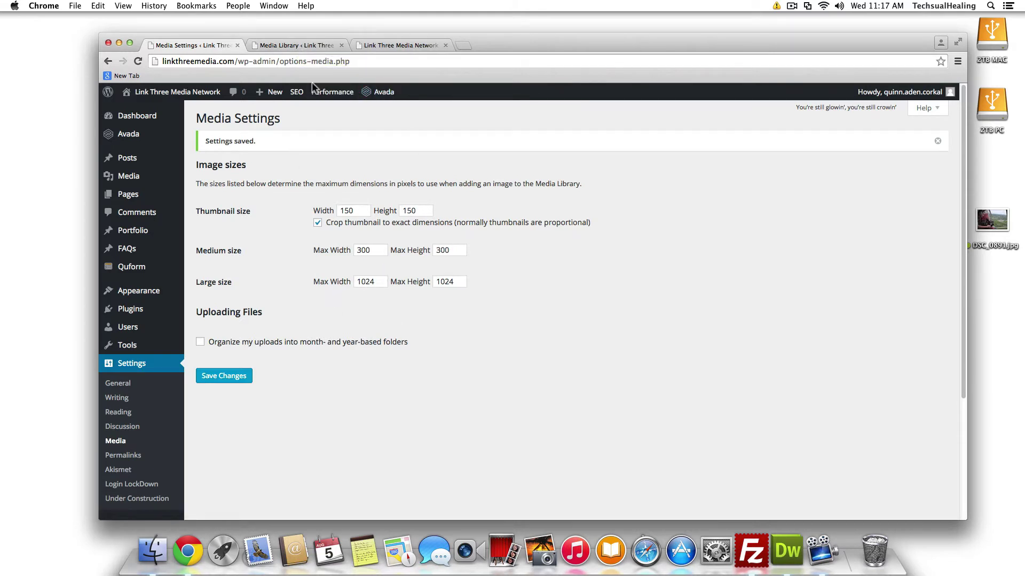
left_click(385, 45)
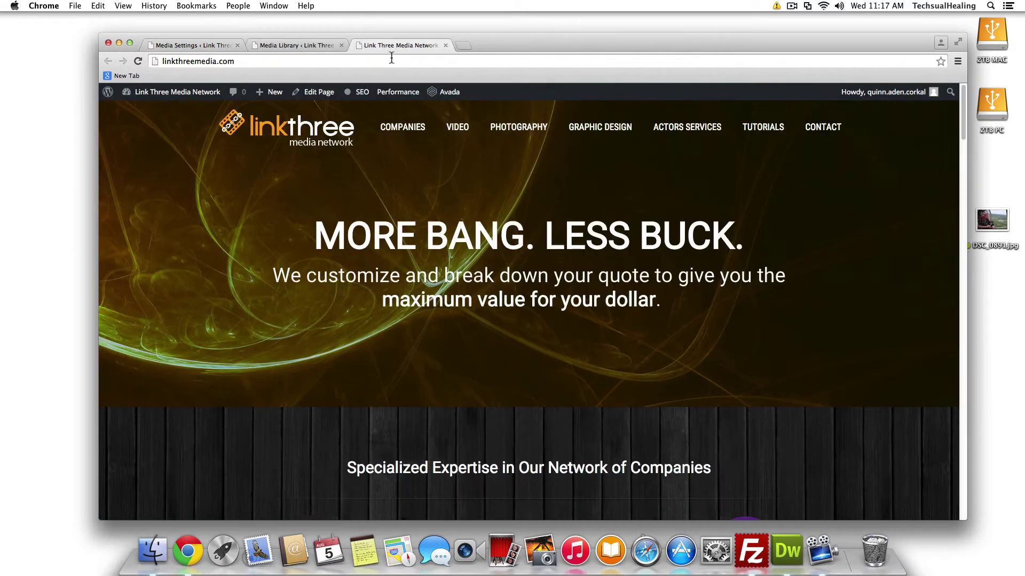
left_click(210, 43)
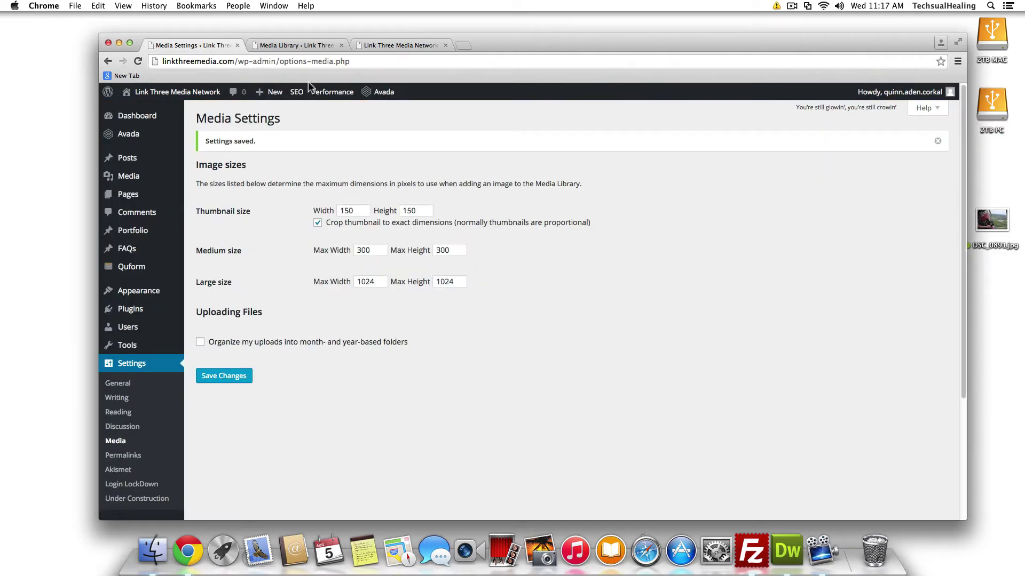
In FileZilla's remote httpdocs listing, select the images folder
left_click(750, 551)
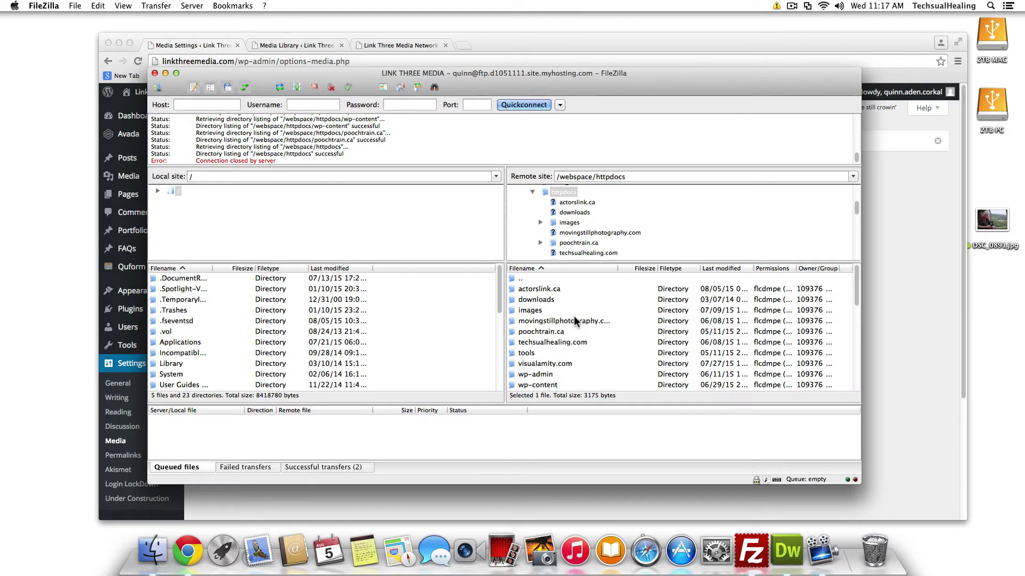
left_click(544, 311)
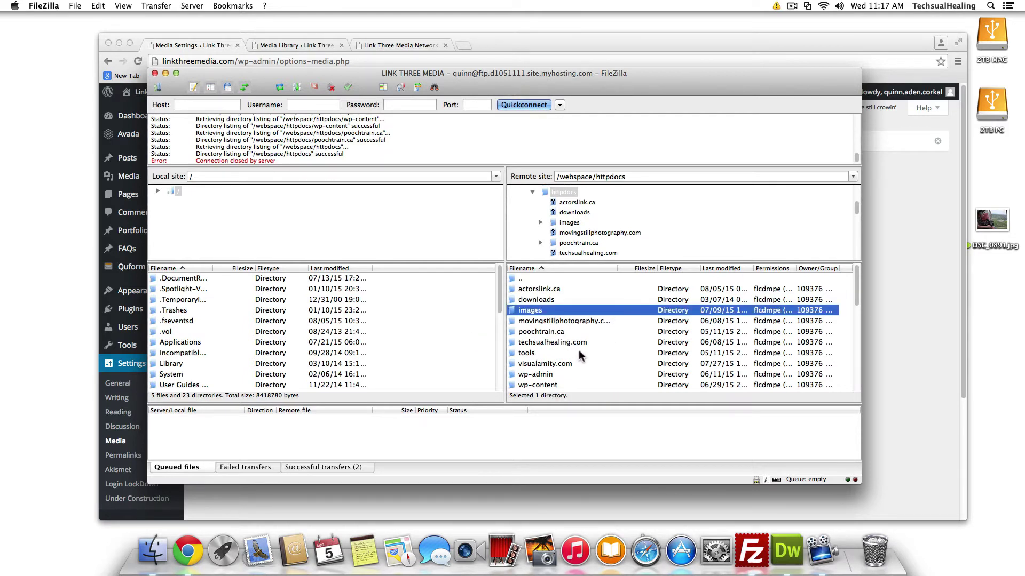
scroll(579, 351, "down", 3)
scroll(560, 346, "up", 3)
scroll(561, 348, "down", 1)
scroll(562, 348, "up", 1)
scroll(542, 336, "down", 3)
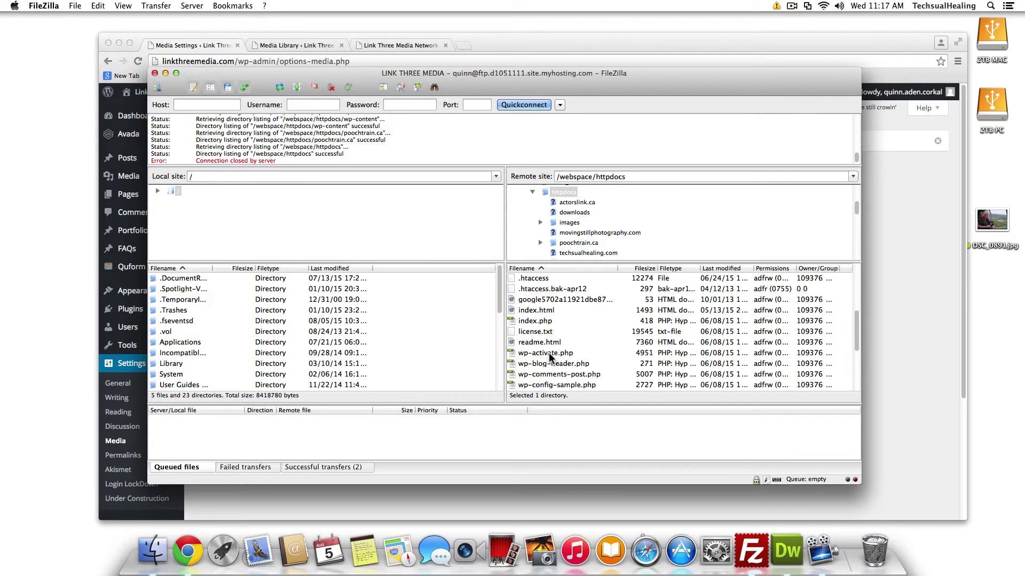
right_click(549, 352)
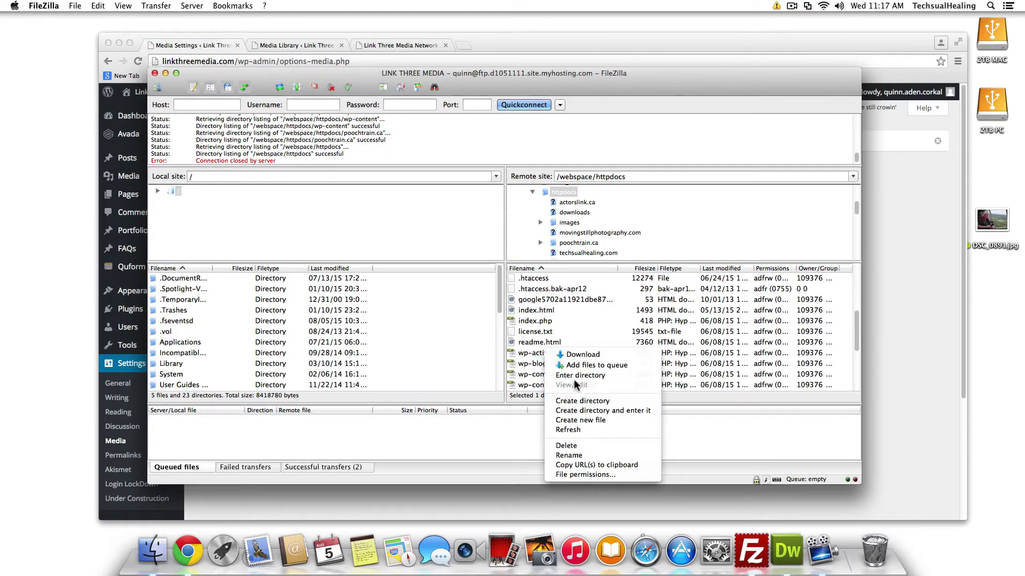
left_click(535, 350)
scroll(534, 328, "up", 5)
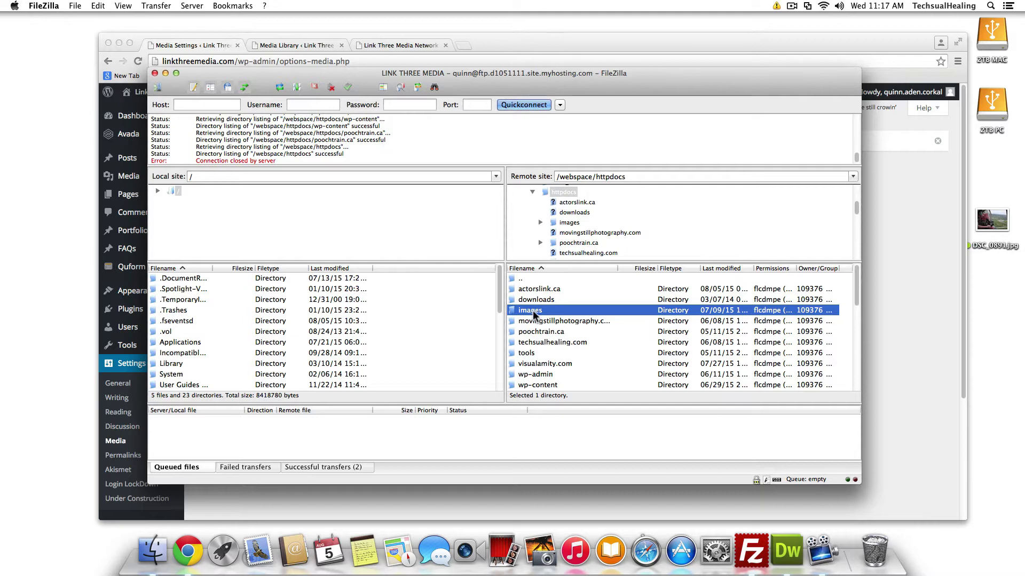
Confirm the images folder's file permissions are 777
right_click(533, 315)
left_click(571, 433)
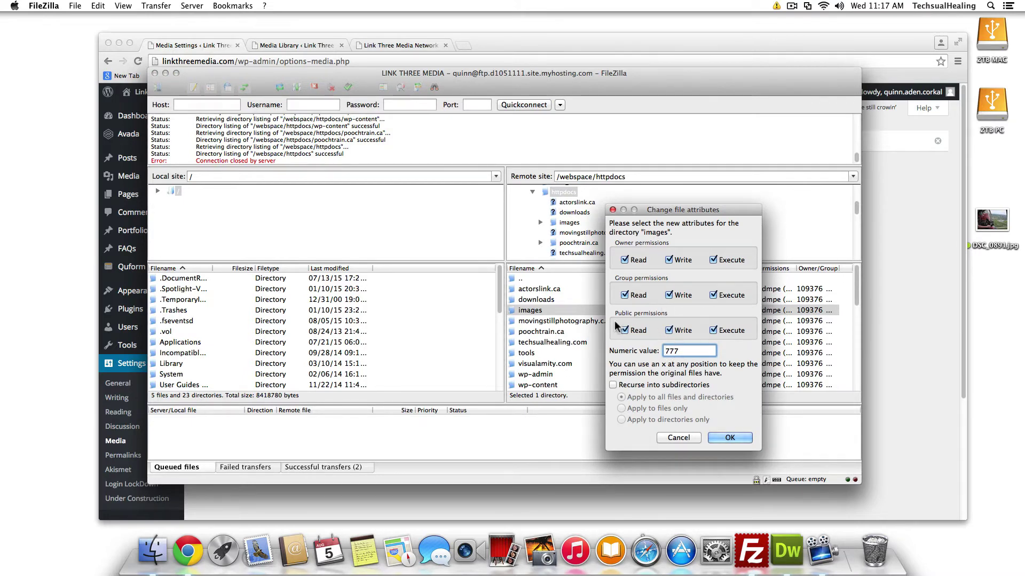
left_click(678, 439)
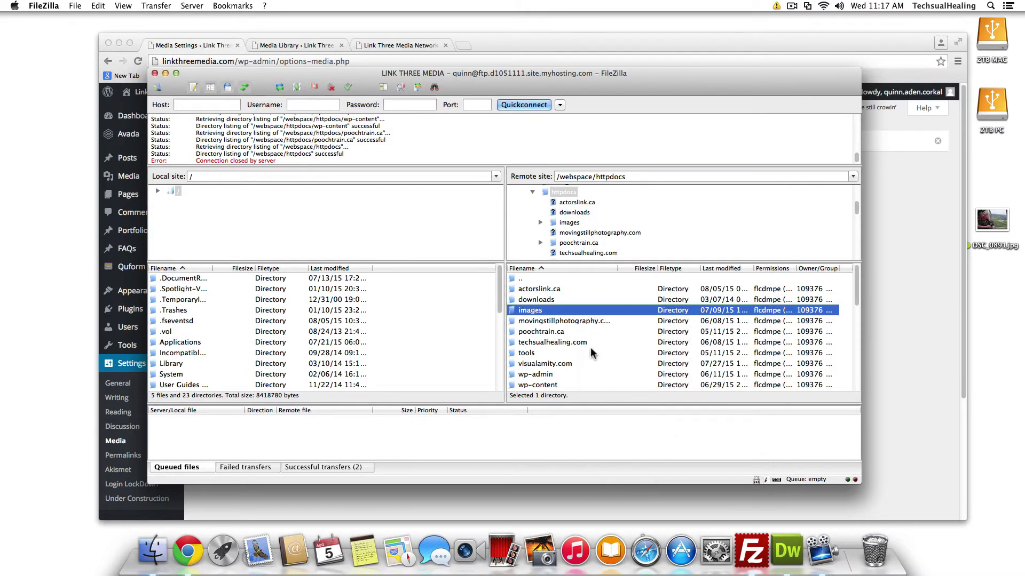
Select wp-config.php in the remote httpdocs file list
left_click(535, 321)
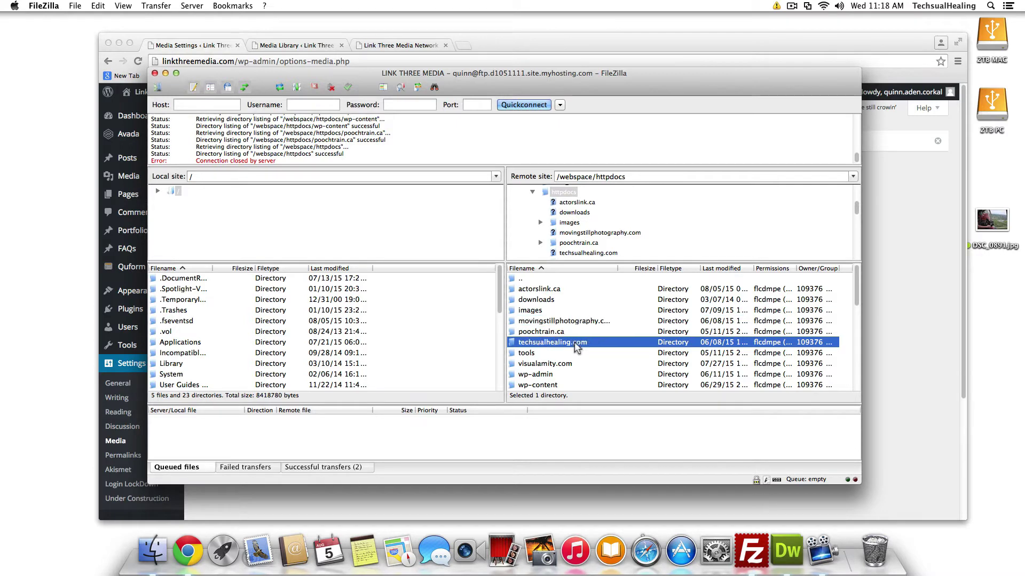
scroll(578, 339, "down", 10)
left_click(576, 322)
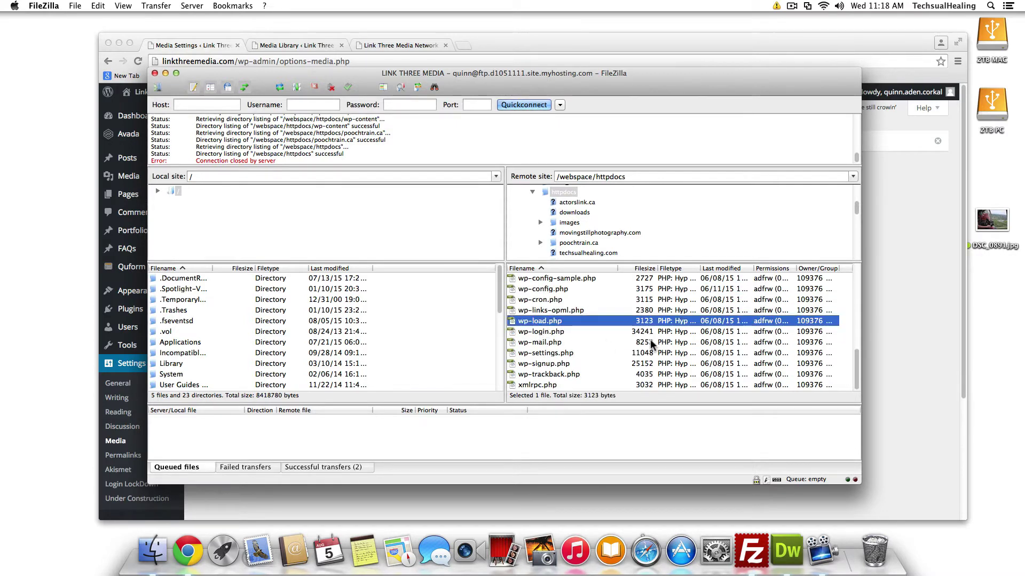
left_click(557, 300)
scroll(560, 304, "up", 1)
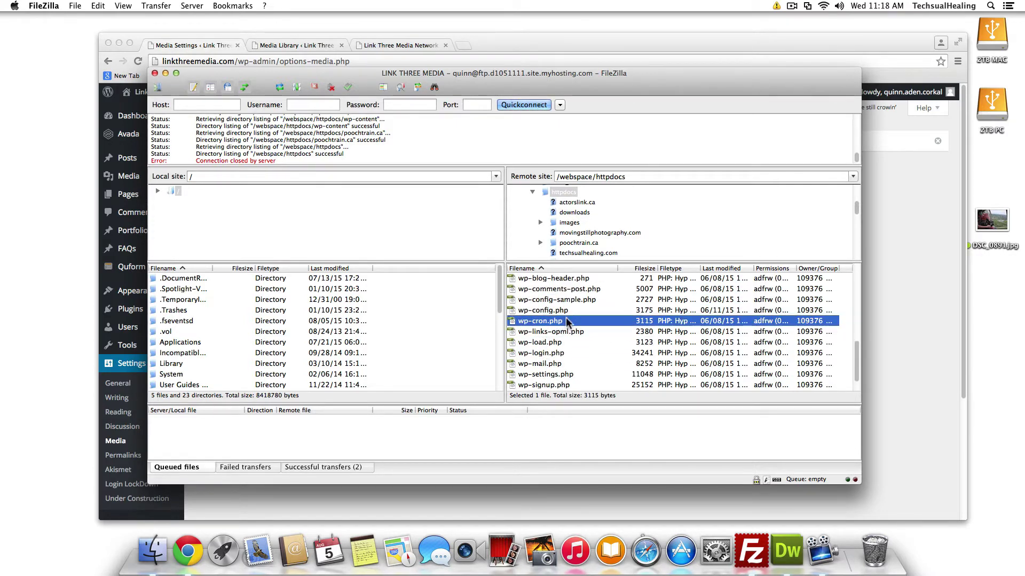
left_click(543, 312)
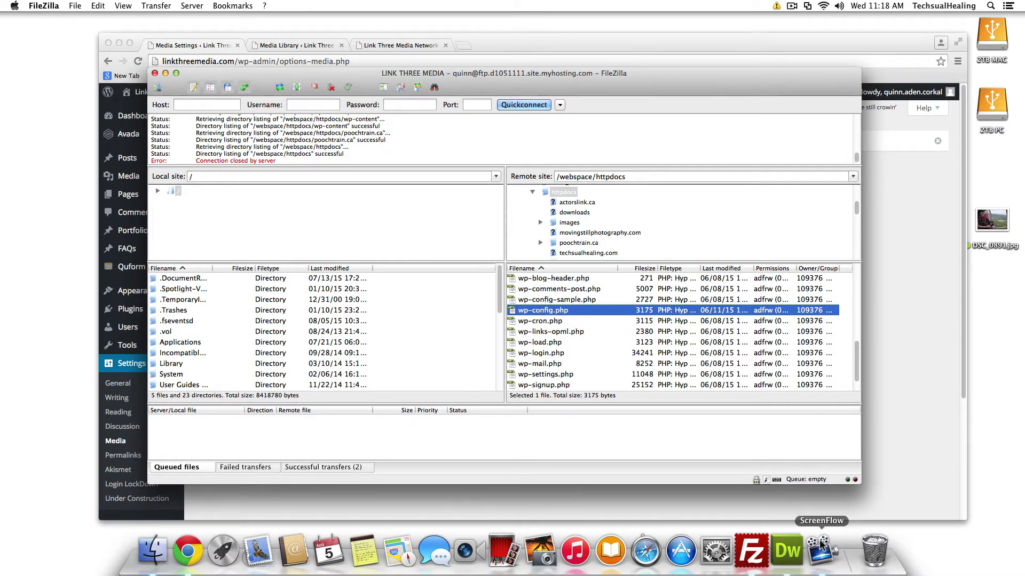
In Dreamweaver, review line 86 of wp-config.php defining UPLOADS as ''.'images'
left_click(787, 550)
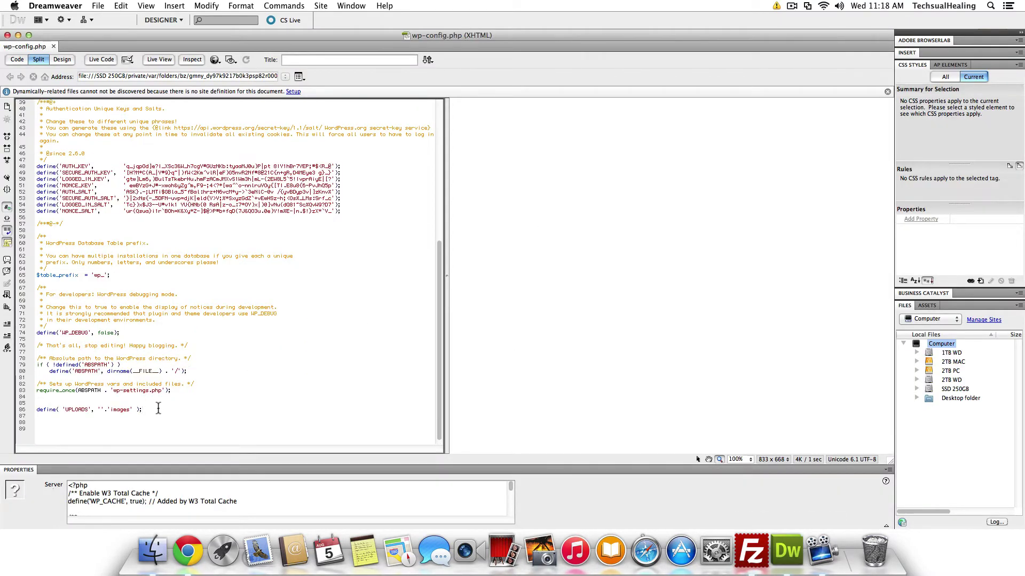
left_click(11, 410)
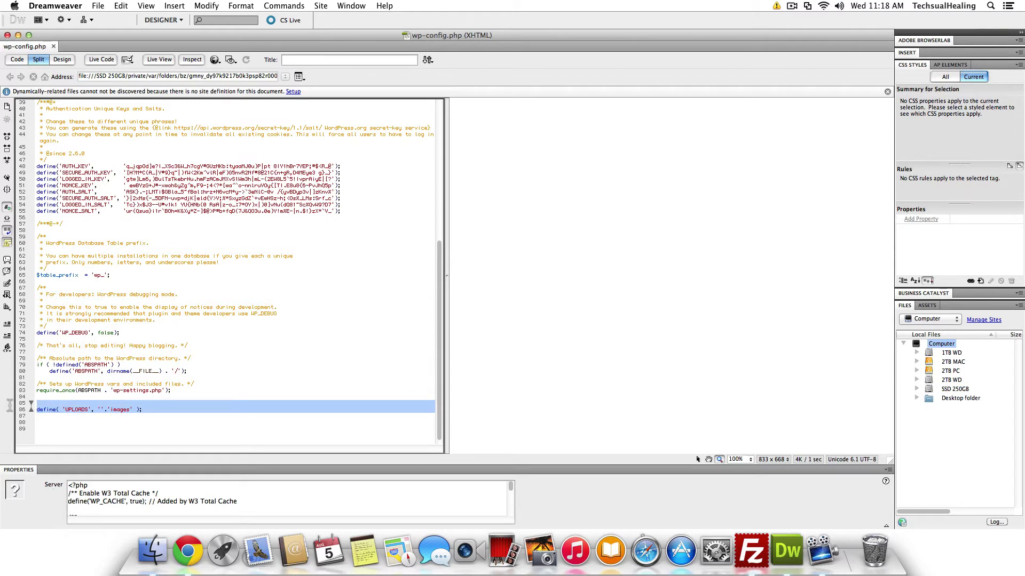
left_click(130, 414)
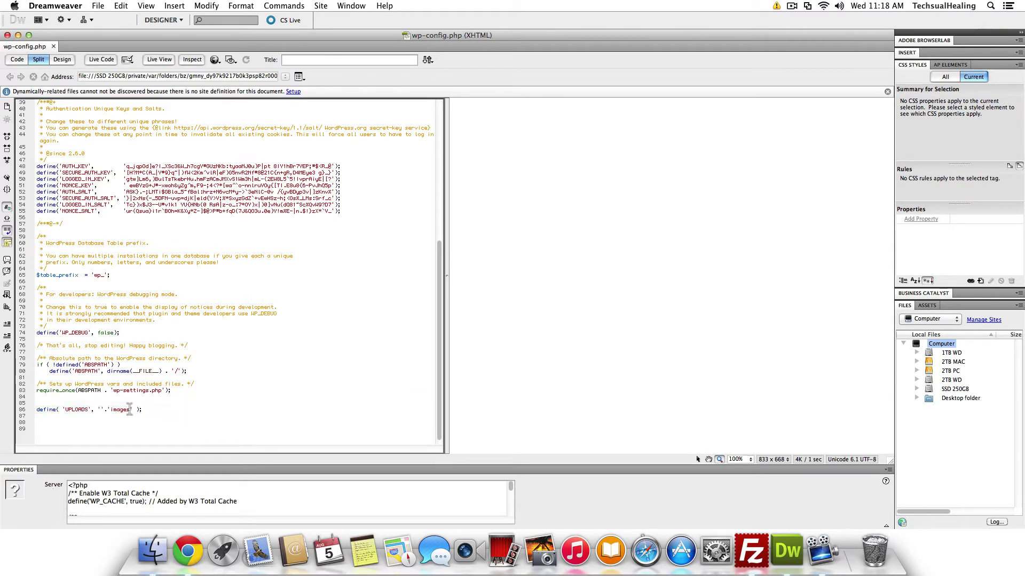
left_click_drag(130, 410, 108, 411)
double_click(110, 411)
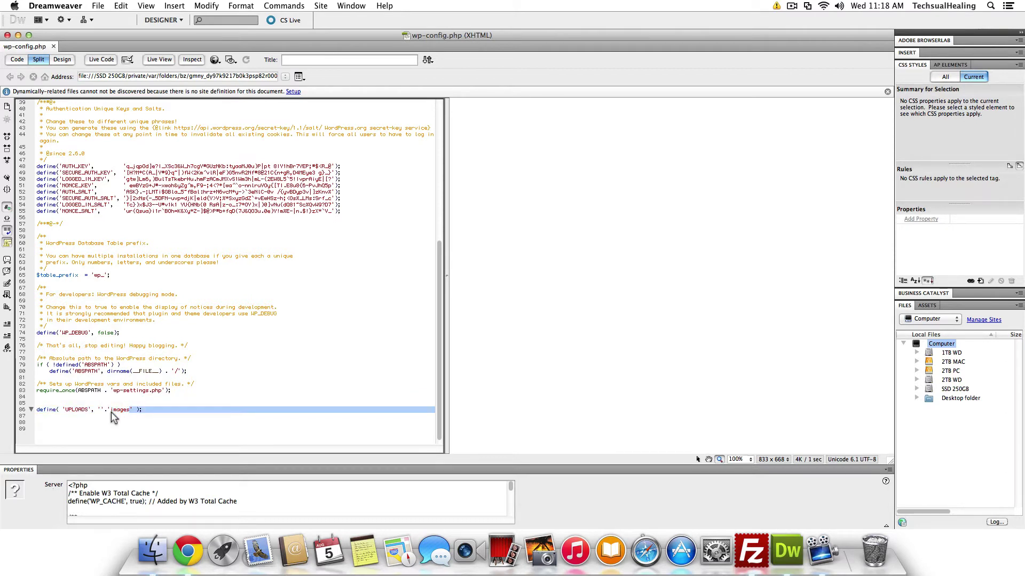
left_click(151, 417)
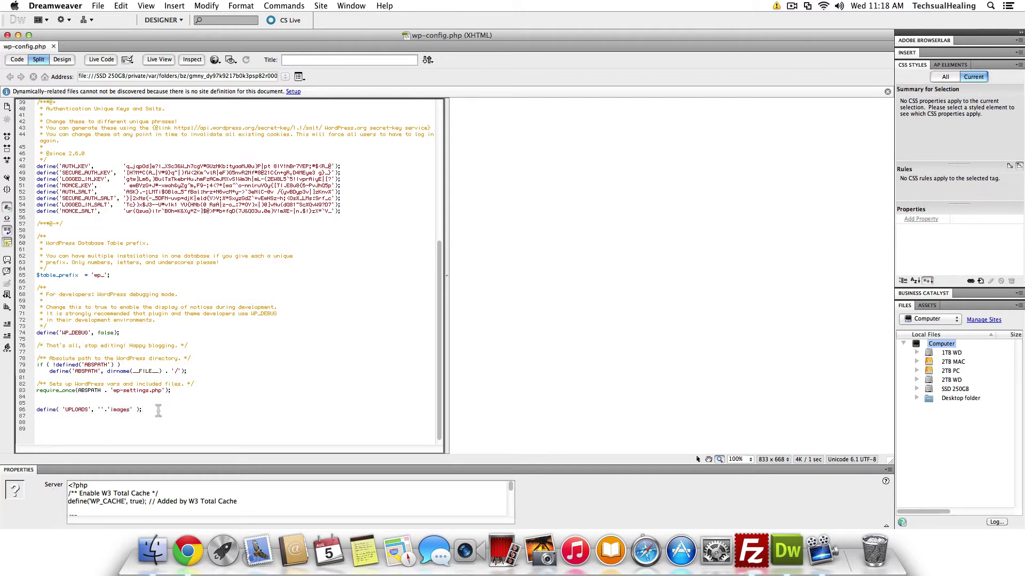
triple_click(137, 410)
left_click(170, 414)
left_click(171, 410)
left_click_drag(143, 410, 24, 413)
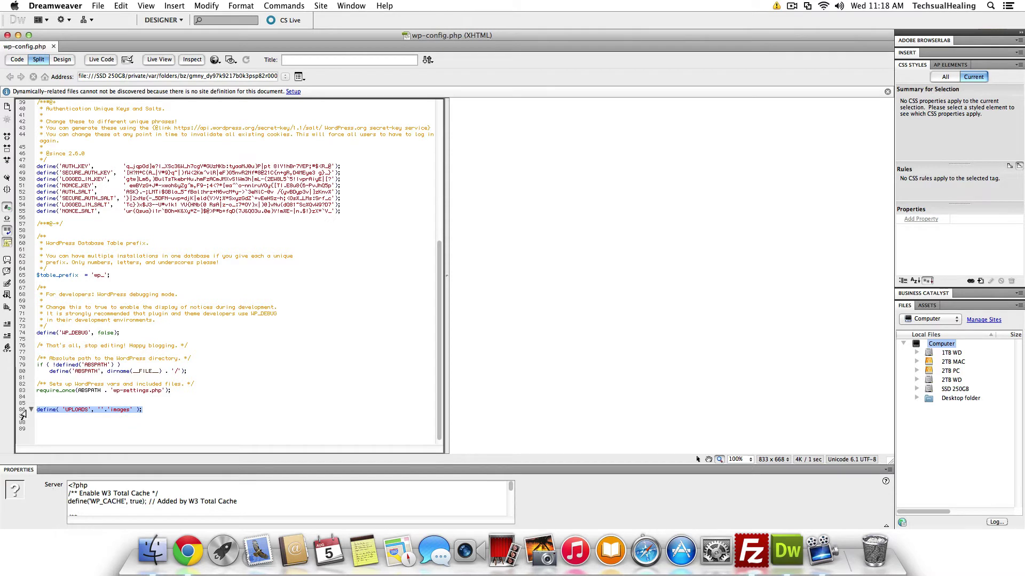
left_click(163, 407)
left_click(134, 420)
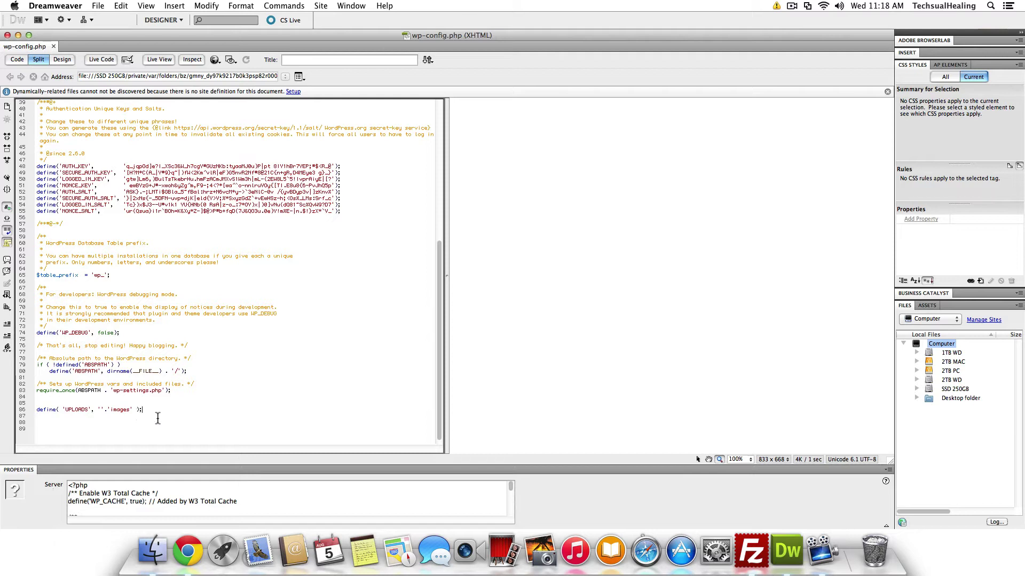
Leave define('UPLOADS', ''.'images'); as the file's last line and return to FileZilla
left_click(146, 413)
key("Down")
left_click_drag(172, 391, 38, 383)
left_click(62, 385)
left_click(122, 437)
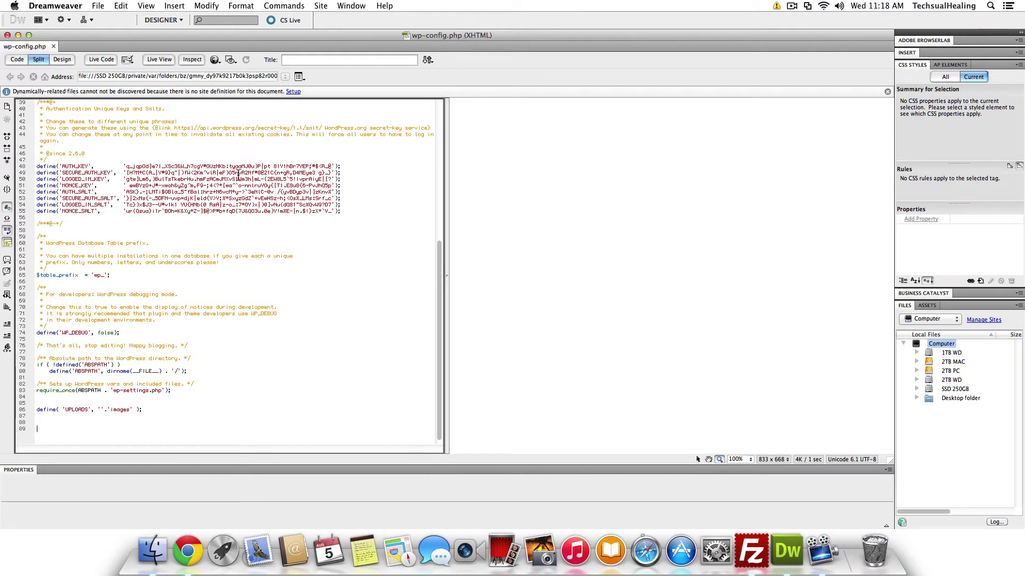
left_click(747, 561)
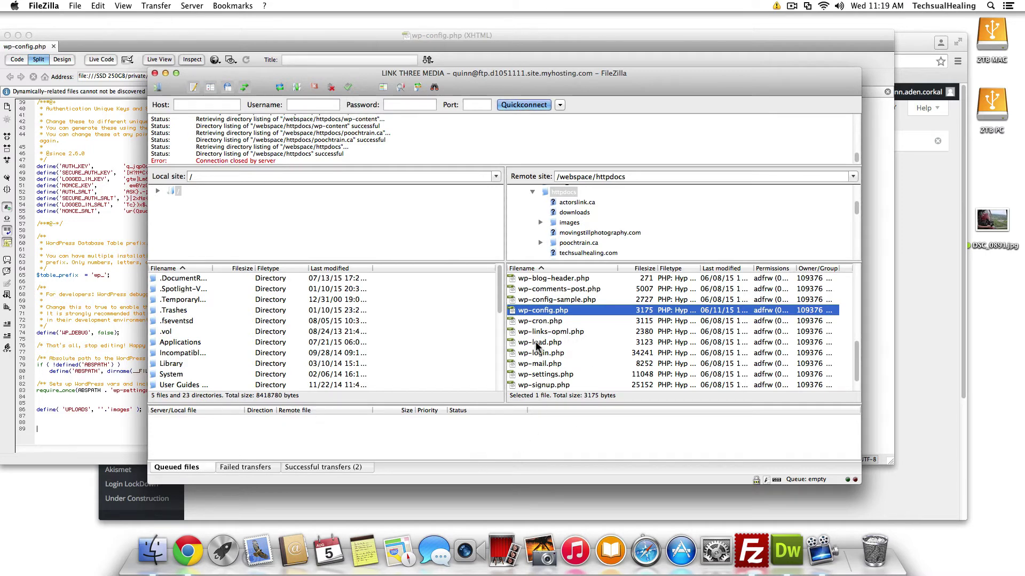
Upload DSC_0891.jpg to the Media Library; its URL is linkthreemedia.com/images/DSC_0891.jpg
left_click(187, 551)
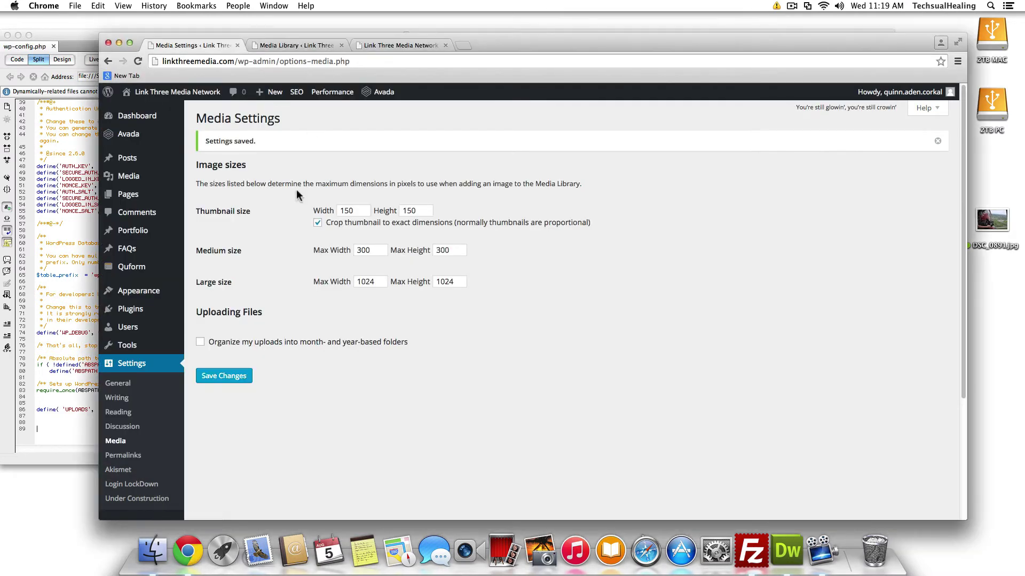
left_click(283, 46)
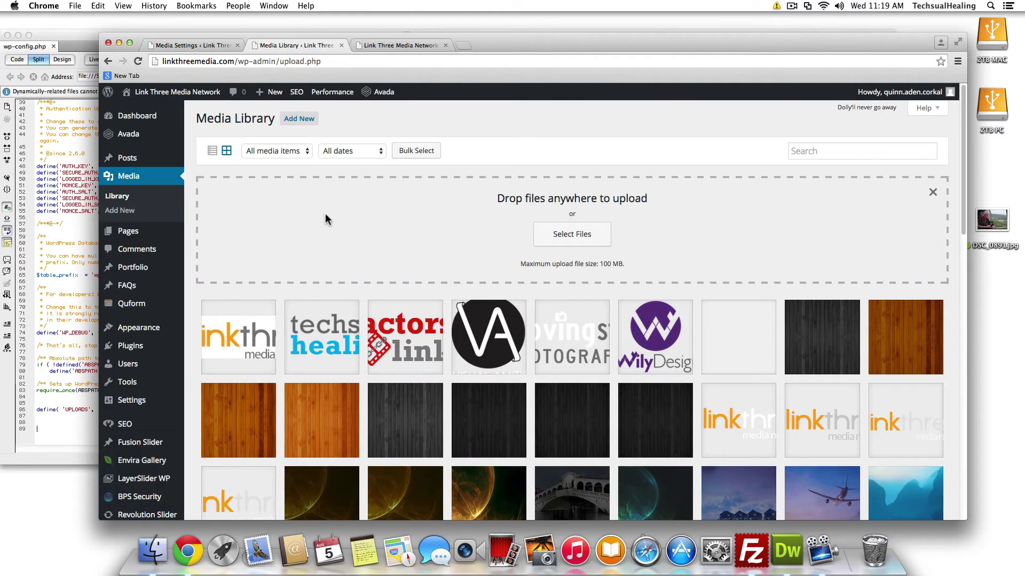
left_click_drag(992, 220, 674, 263)
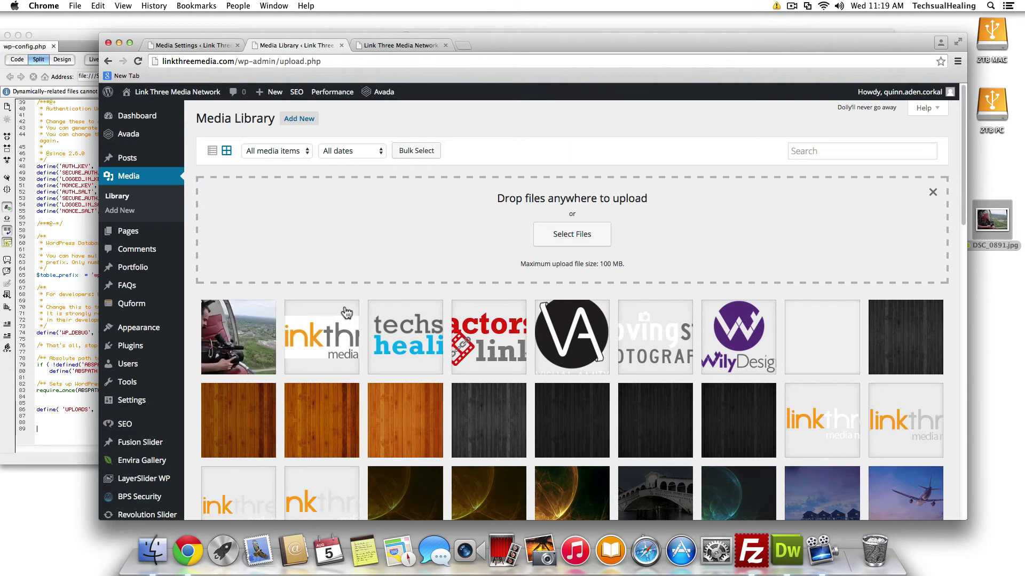
left_click(262, 348)
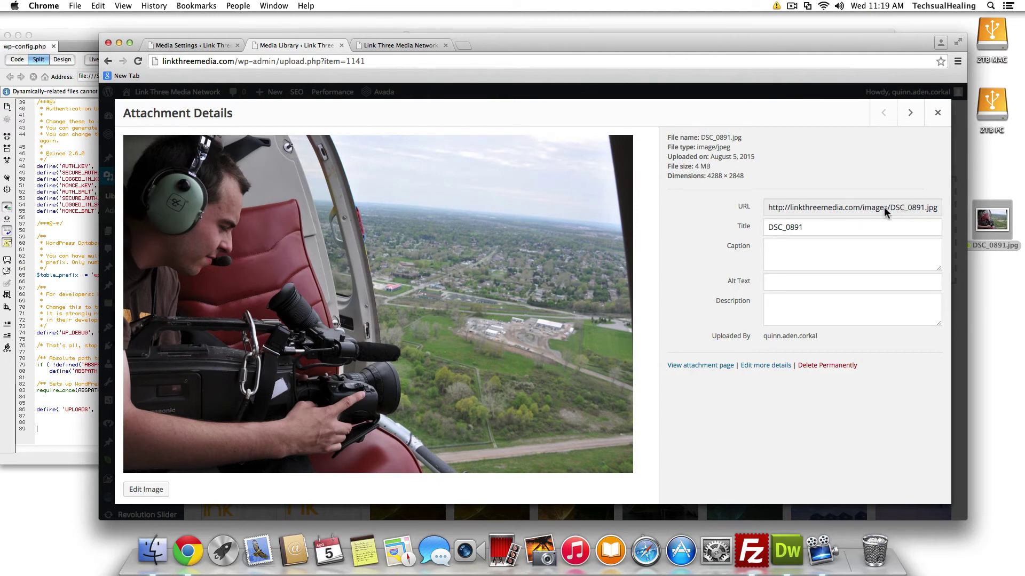
Turn on month- and year-based upload folders in Media Settings and save
left_click(938, 113)
left_click(201, 46)
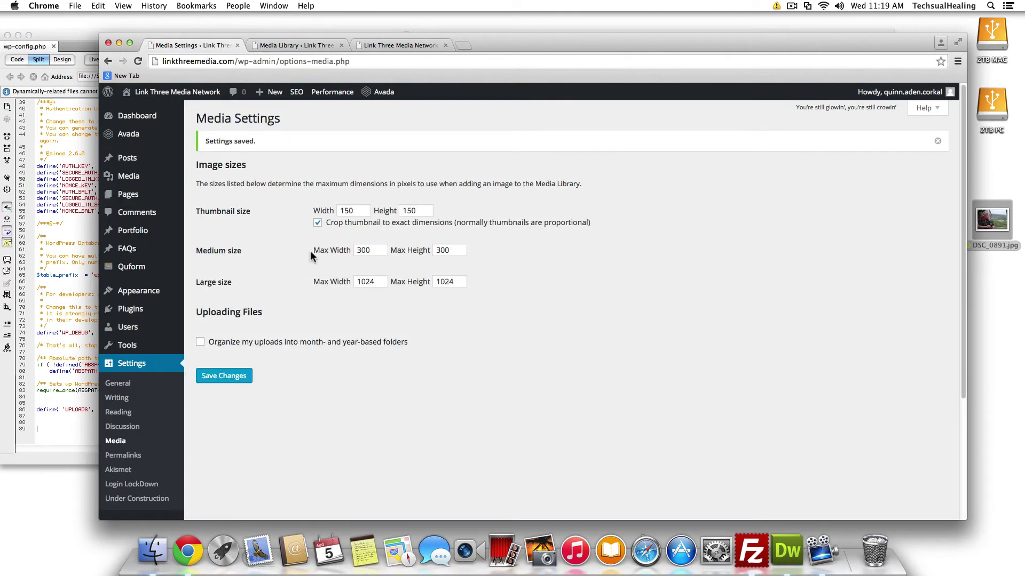
left_click(200, 342)
left_click(224, 376)
Permanently delete DSC_0891.jpg from the Media Library and upload it again
left_click(297, 45)
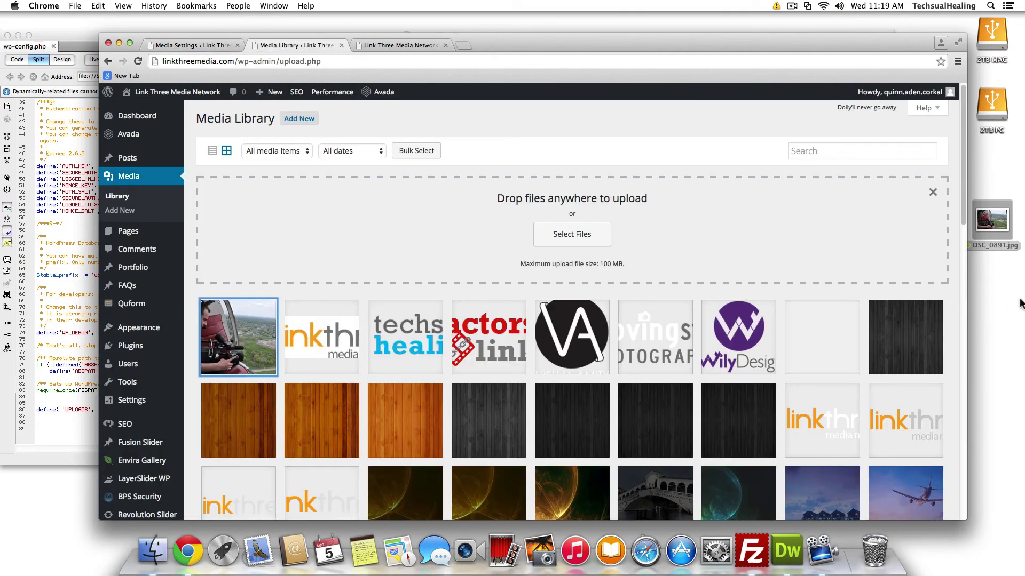
left_click(224, 331)
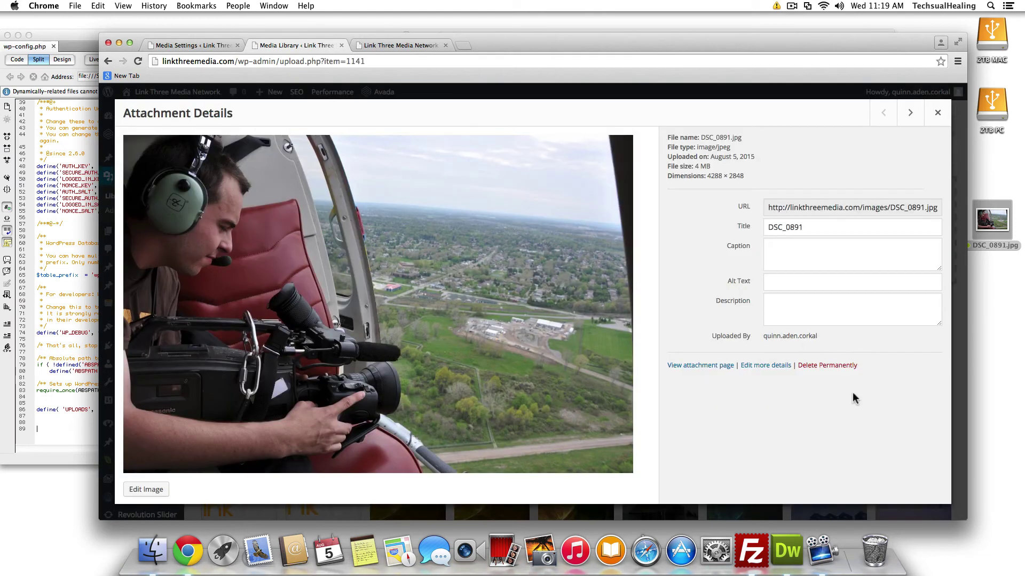
left_click(828, 365)
left_click(598, 189)
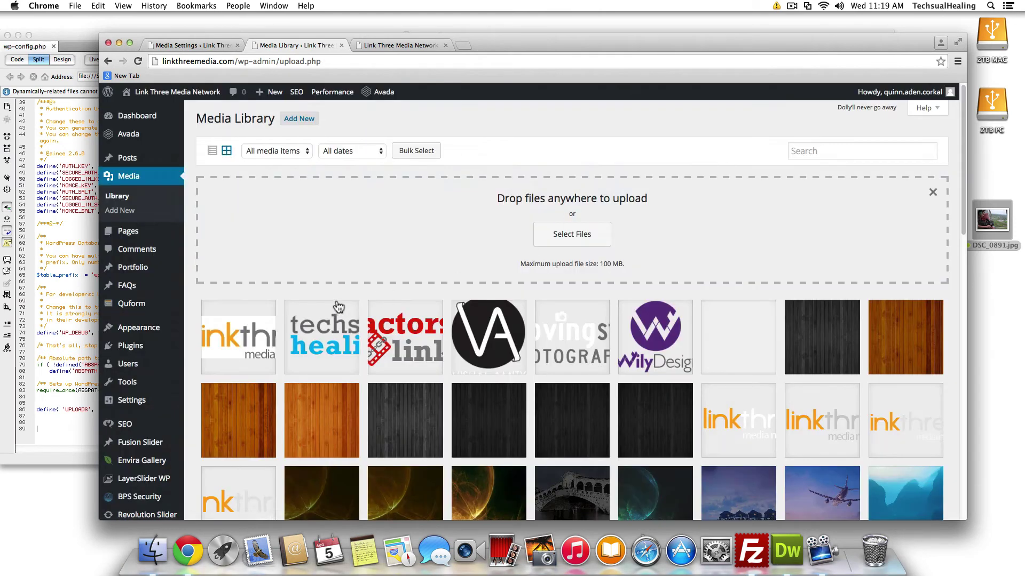
left_click_drag(991, 220, 487, 229)
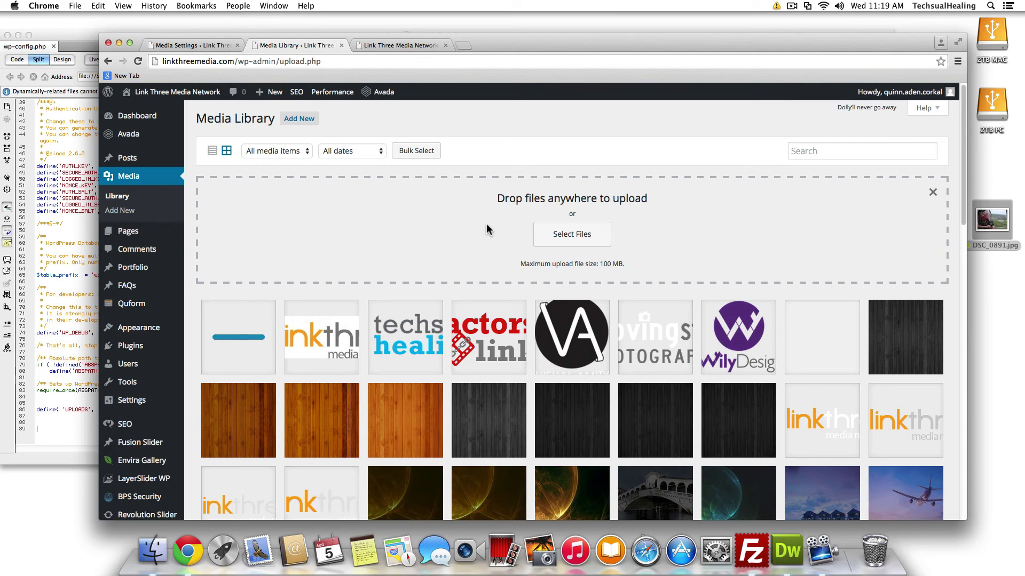
scroll(488, 223, "down", 10)
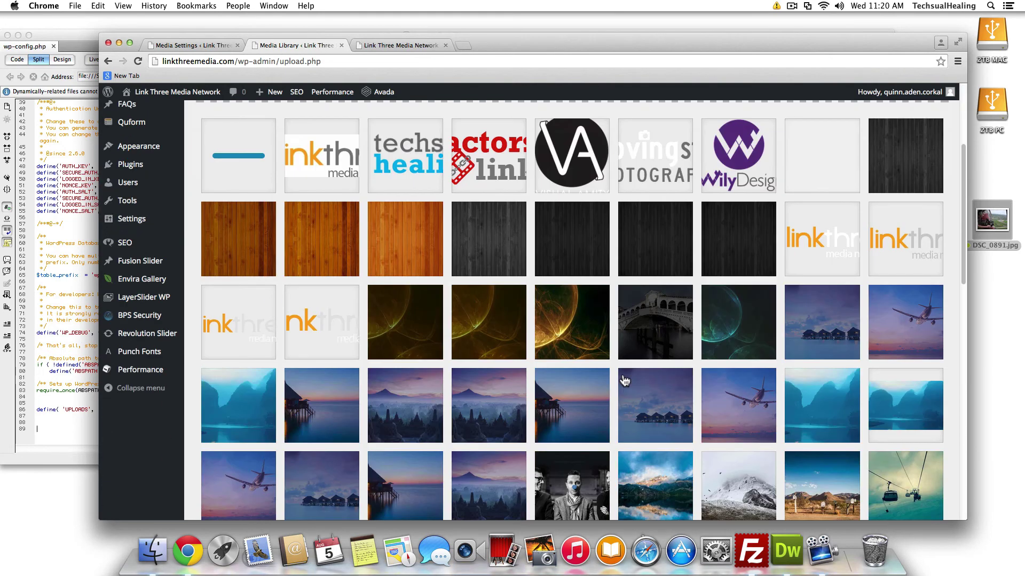
scroll(377, 370, "up", 15)
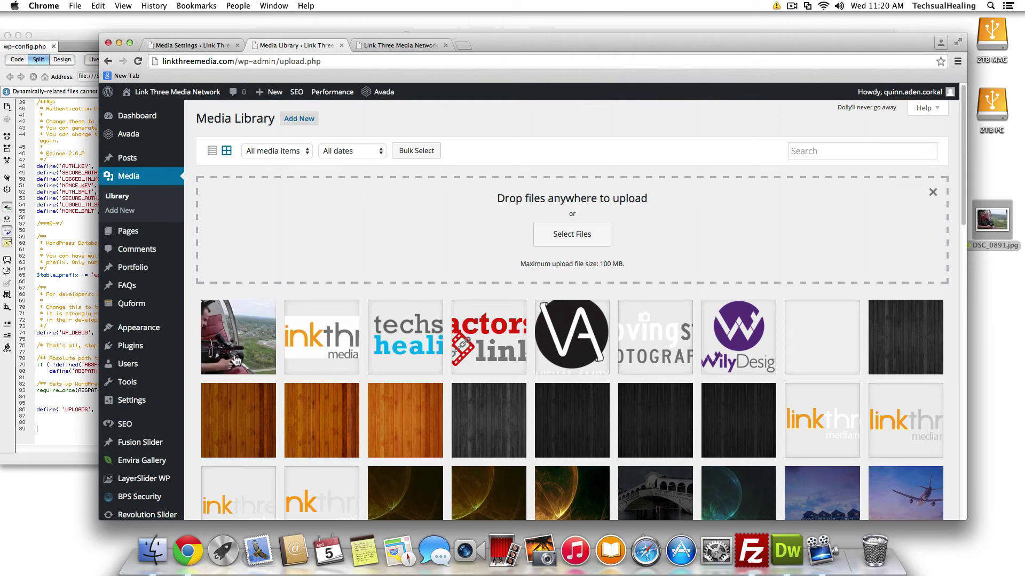
Open the re-uploaded DSC_0891.jpg's details and highlight 2015/08 in its URL
left_click(253, 343)
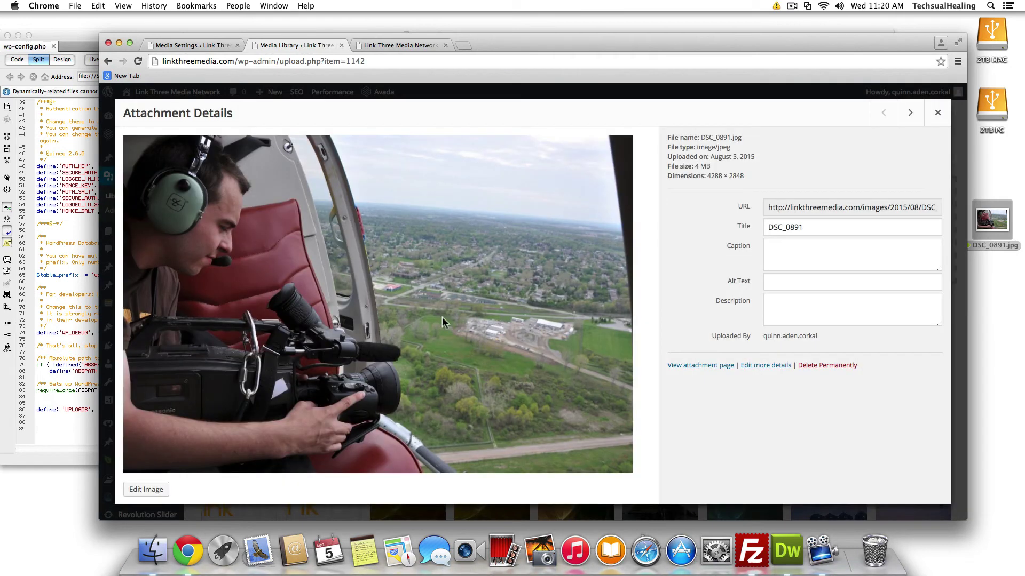
left_click(882, 209)
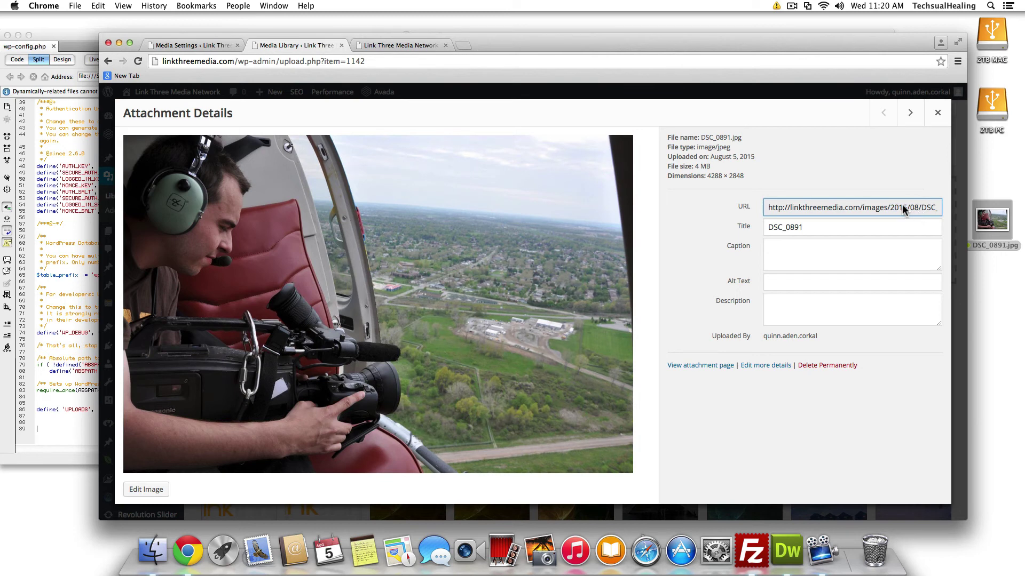
left_click_drag(891, 209, 919, 212)
Recheck Media Settings, then reopen DSC_0891.jpg's URL under linkthreemedia.com/images/2015/08/
left_click(938, 116)
scroll(264, 236, "down", 4)
scroll(264, 236, "up", 4)
left_click(181, 45)
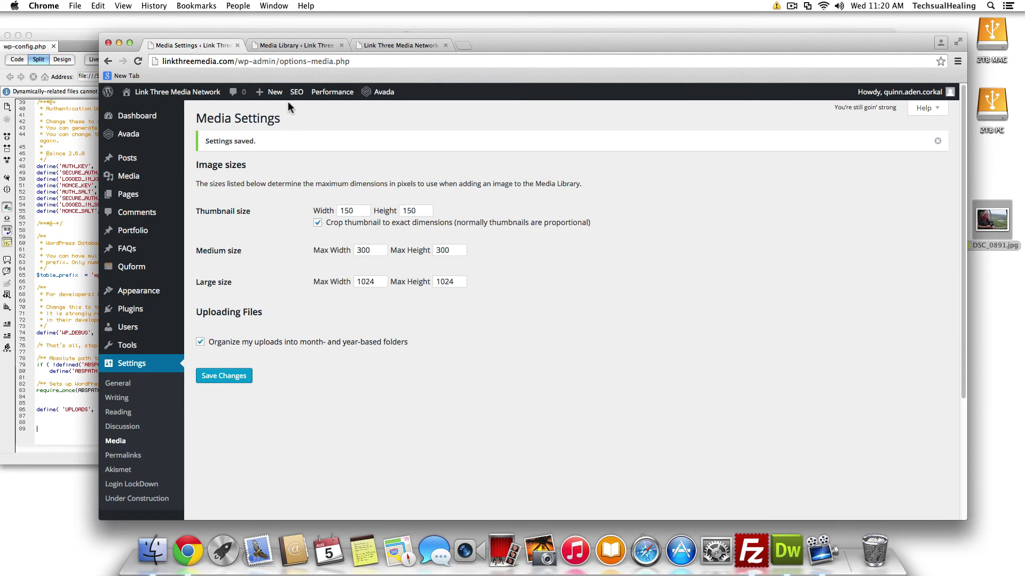
left_click(288, 46)
left_click(238, 330)
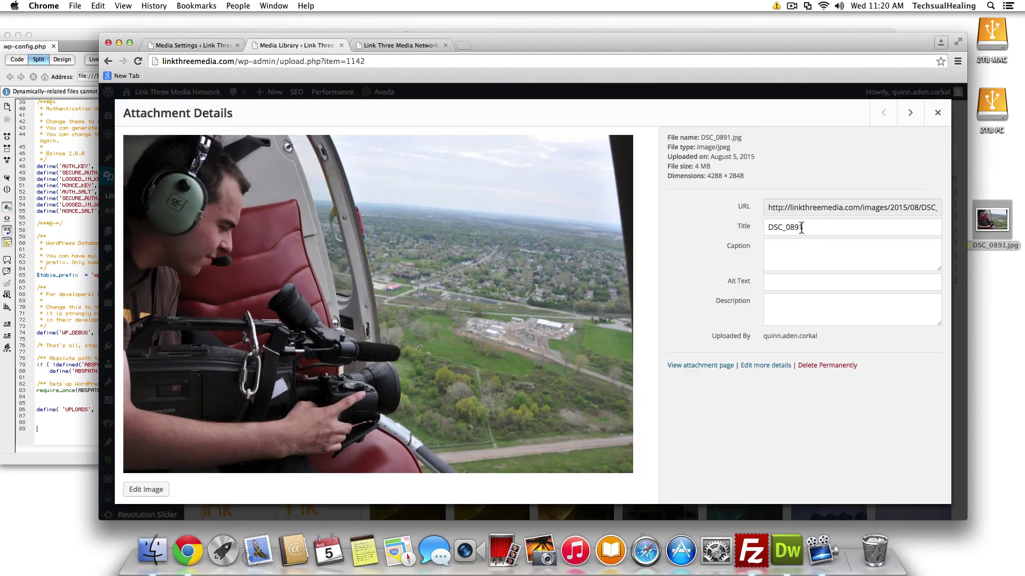
left_click(854, 207)
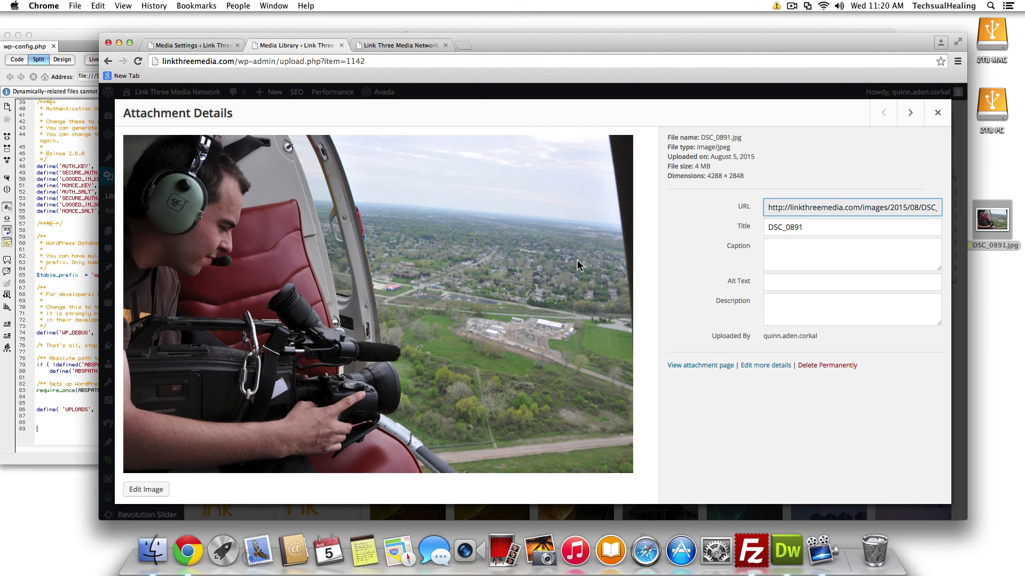
Bring wp-config.php forward in Dreamweaver at the end of its UPLOADS ''.'images' line
left_click(68, 412)
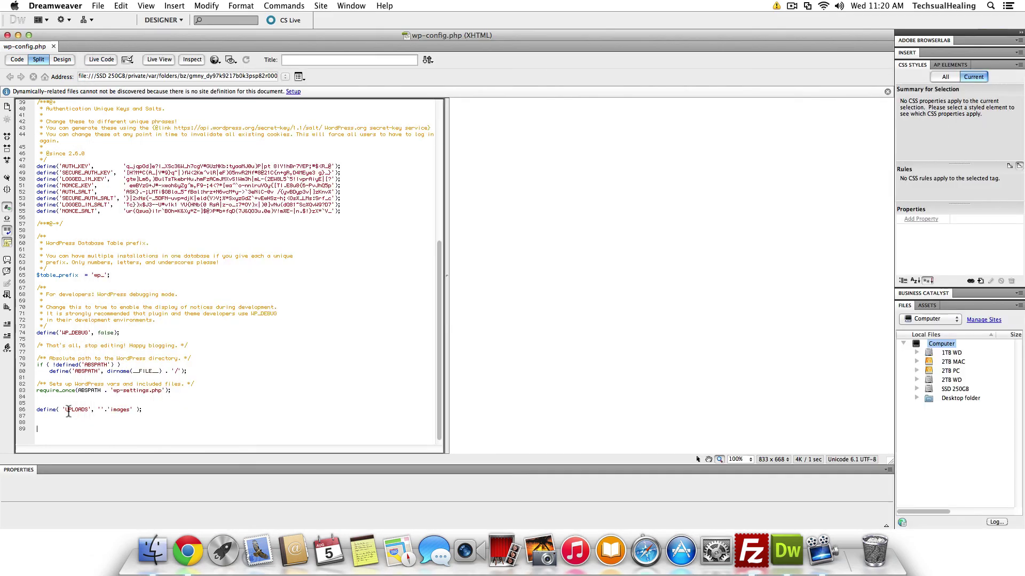
left_click(160, 412)
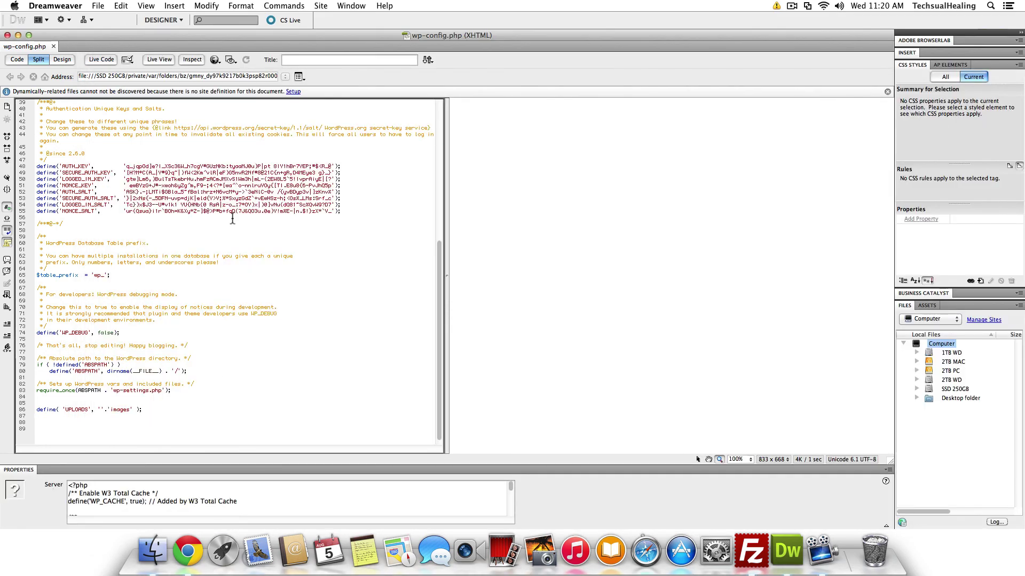